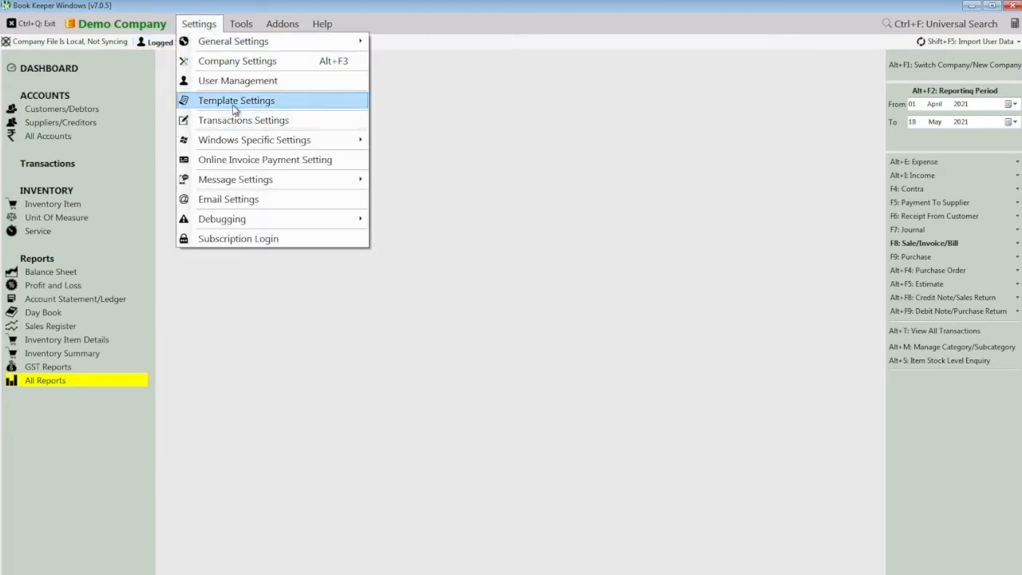
- Open Template Settings on the Item Table tab listing the invoice column fields
{"action": "left_click", "coordinate": [234, 103]}
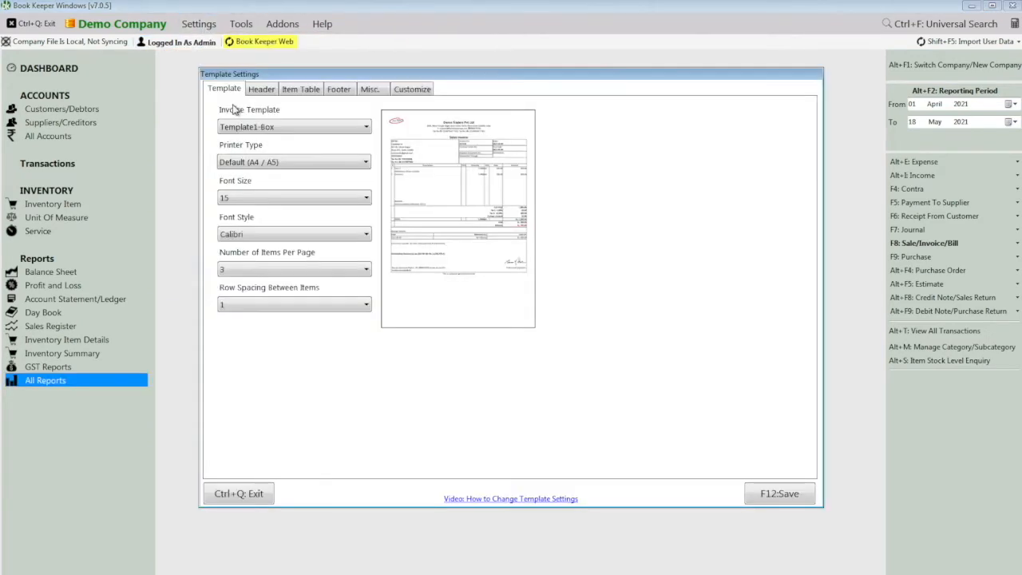
{"action": "left_click", "coordinate": [312, 90]}
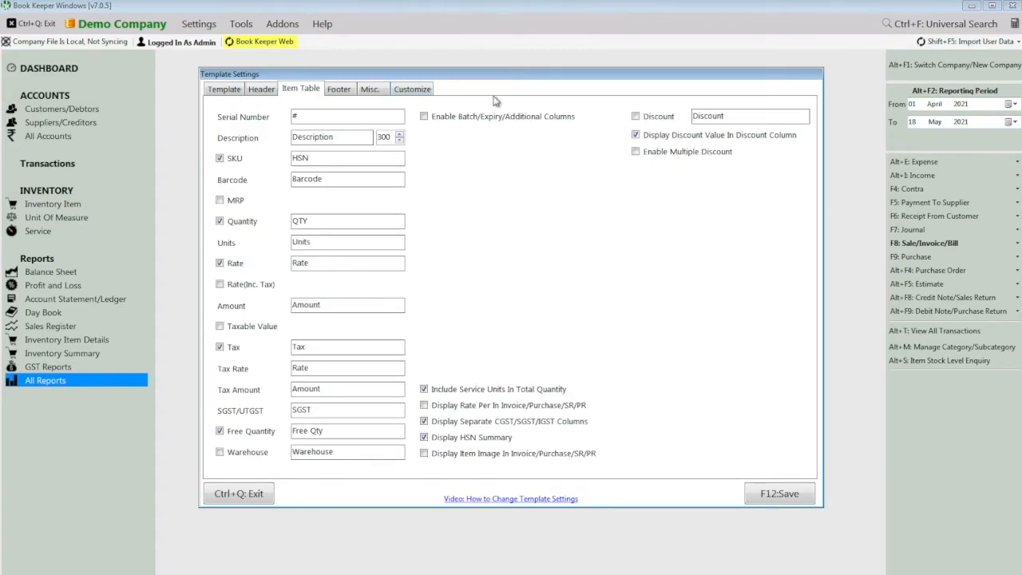
- Enable separate-column multiple discounts named Trade Discount, Cash Discount and Spl Discount, then save
{"action": "left_click", "coordinate": [662, 159]}
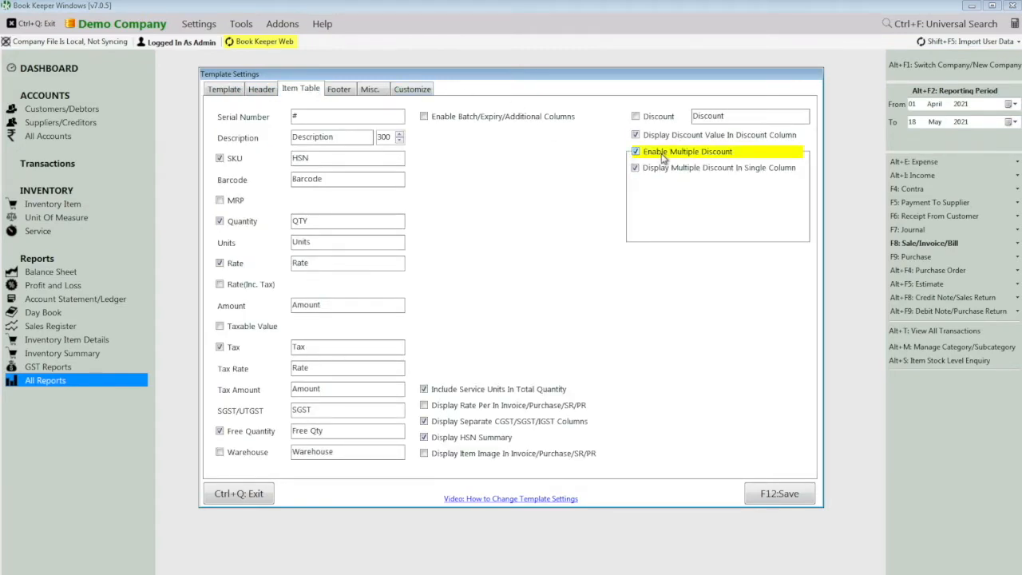
{"action": "left_click", "coordinate": [664, 169]}
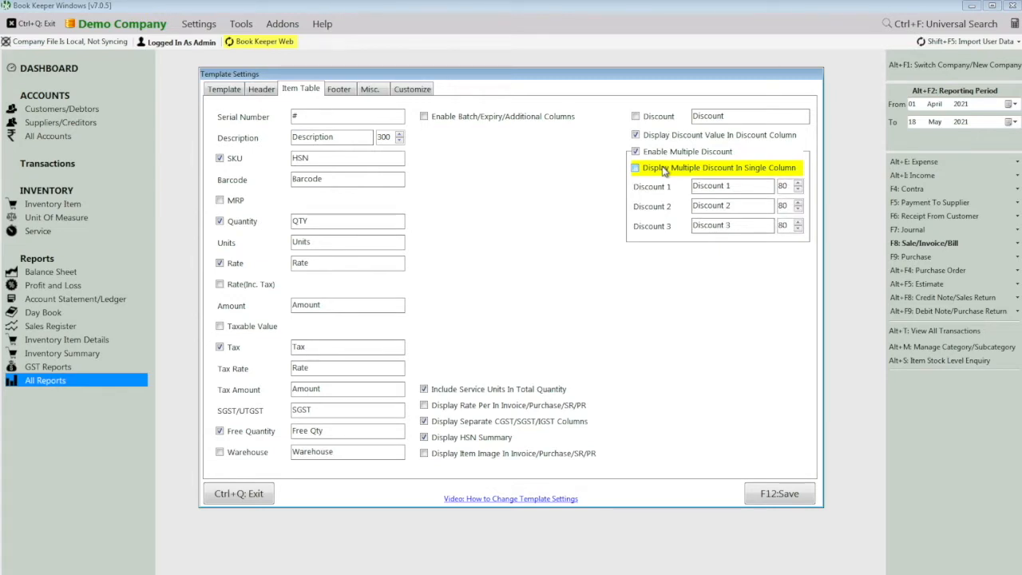
{"action": "left_click", "coordinate": [741, 186]}
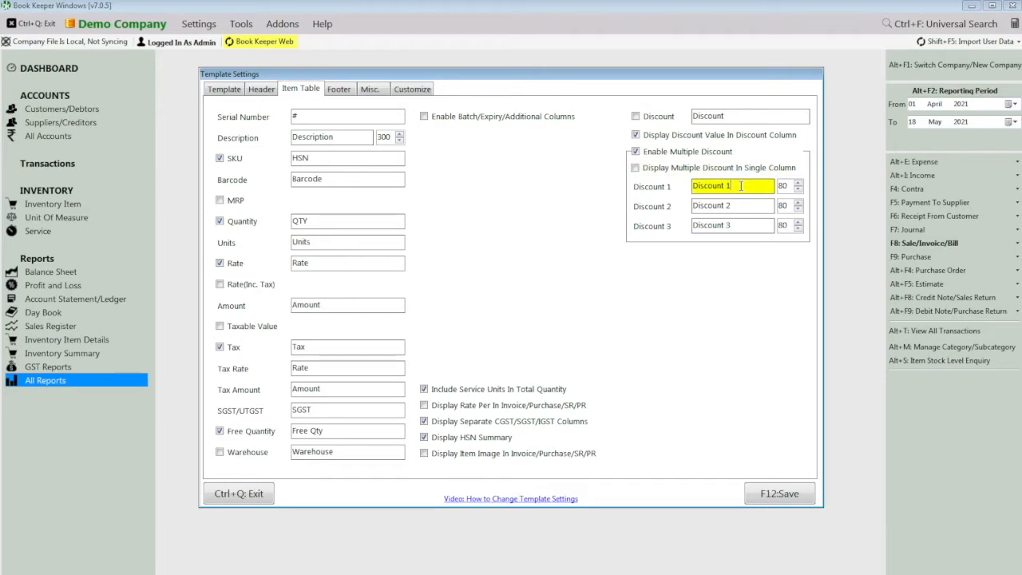
{"action": "key", "text": "BackSpace"}
{"action": "key", "text": "BackSpace"}
{"action": "key", "text": "BackSpace"}
{"action": "key", "text": "BackSpace"}
{"action": "key", "text": "BackSpace"}
{"action": "key", "text": "BackSpace"}
{"action": "key", "text": "BackSpace"}
{"action": "key", "text": "BackSpace"}
{"action": "key", "text": "BackSpace"}
{"action": "key", "text": "BackSpace"}
{"action": "type", "text": "Trade Discount"}
{"action": "key", "text": "Tab"}
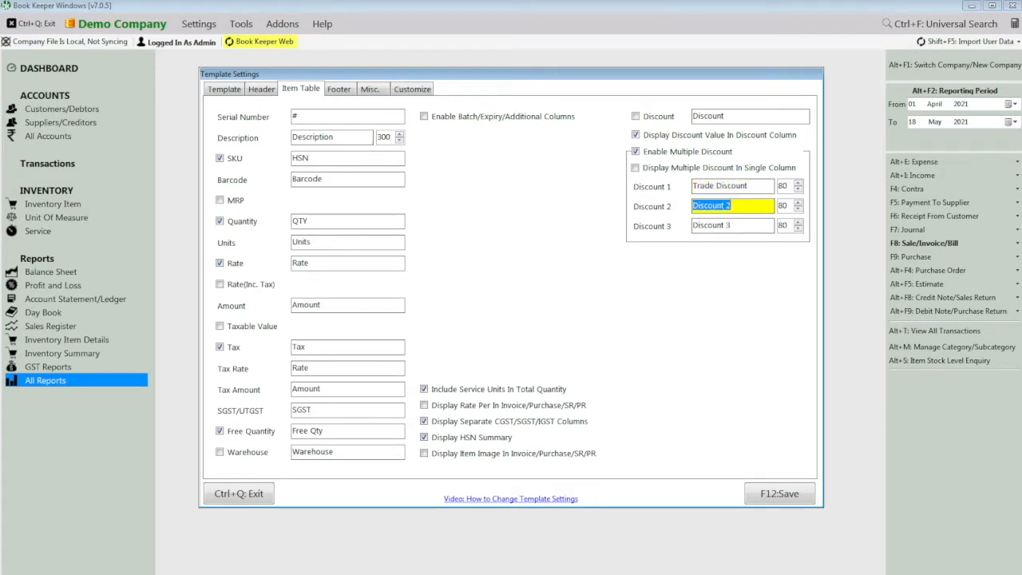
{"action": "type", "text": "Cash Discount"}
{"action": "key", "text": "Tab"}
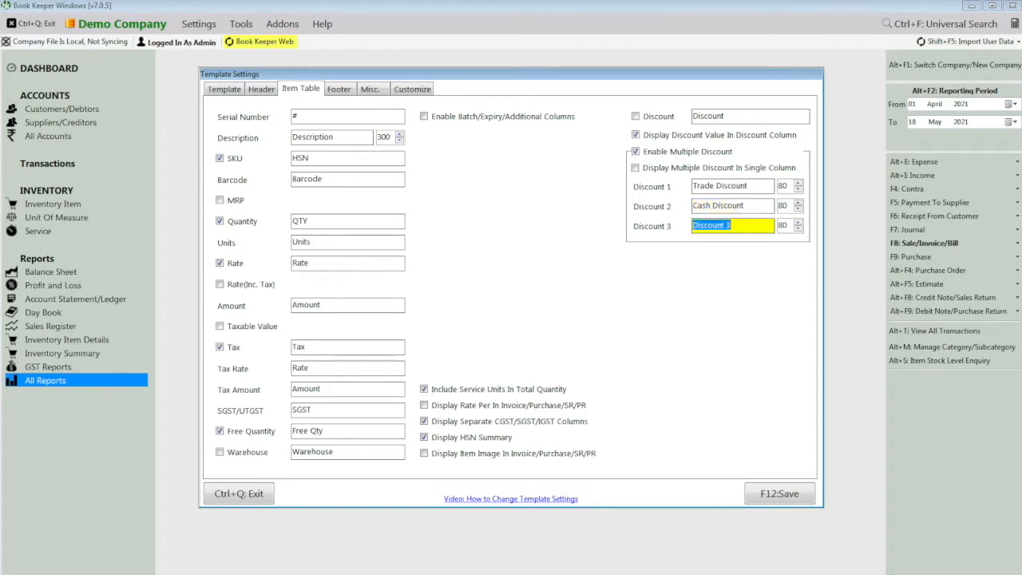
{"action": "type", "text": "Spl Discount"}
{"action": "left_click", "coordinate": [765, 494]}
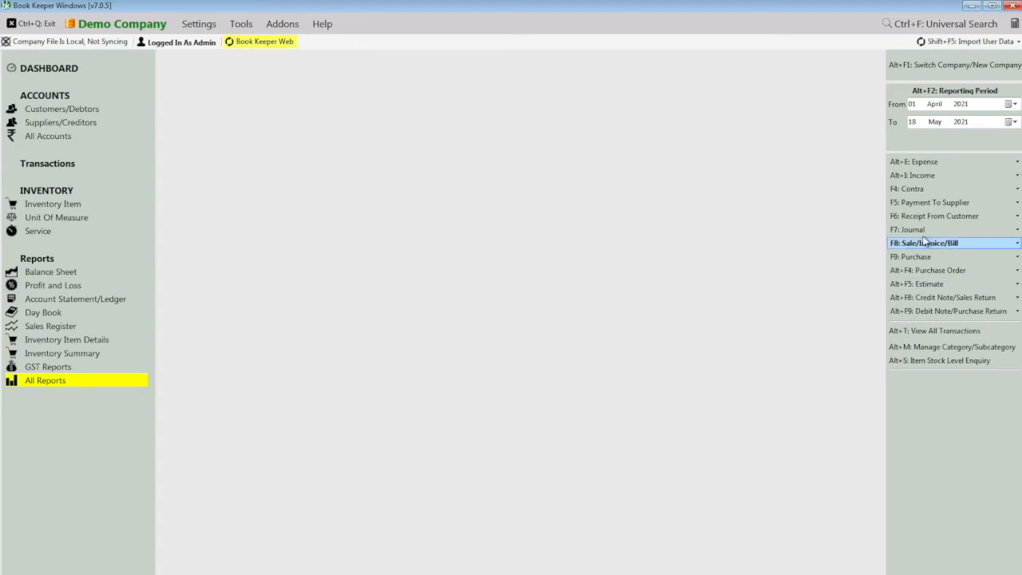
- Create a new sales invoice INV2 and add the item Aata
{"action": "mouse_move", "coordinate": [907, 247]}
{"action": "left_click", "coordinate": [850, 245]}
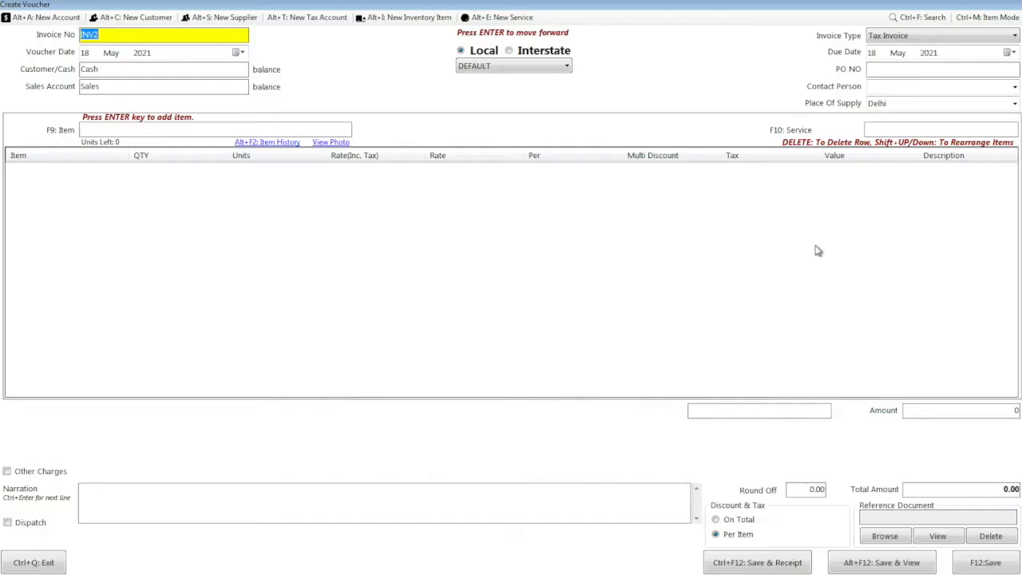
{"action": "left_click", "coordinate": [227, 128]}
{"action": "type", "text": "aa"}
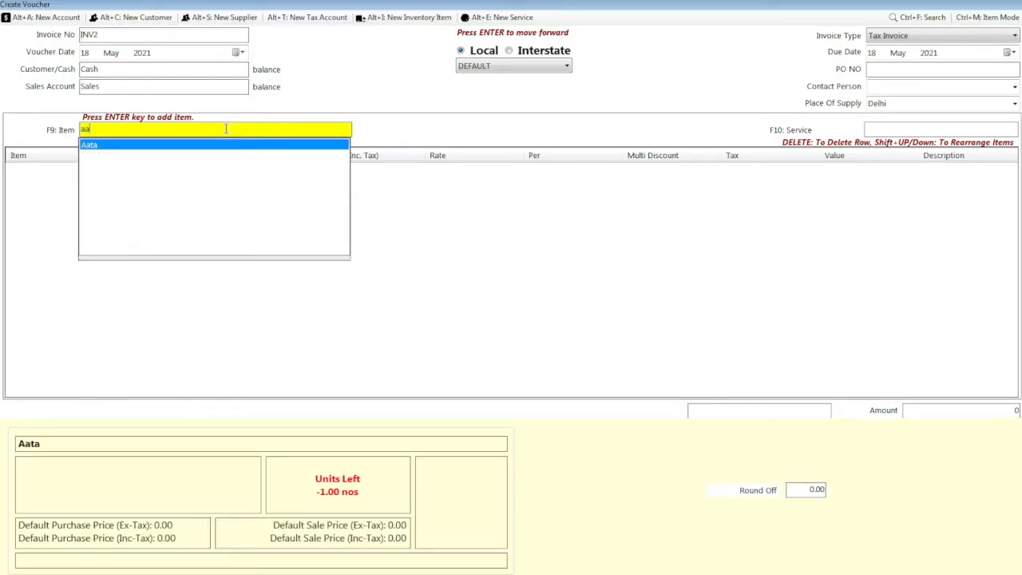
{"action": "key", "text": "Return"}
- Set Aata's quantity to 1 and rate to 500, reaching its multi discount entry
{"action": "type", "text": "1"}
{"action": "key", "text": "Return"}
{"action": "key", "text": "Return"}
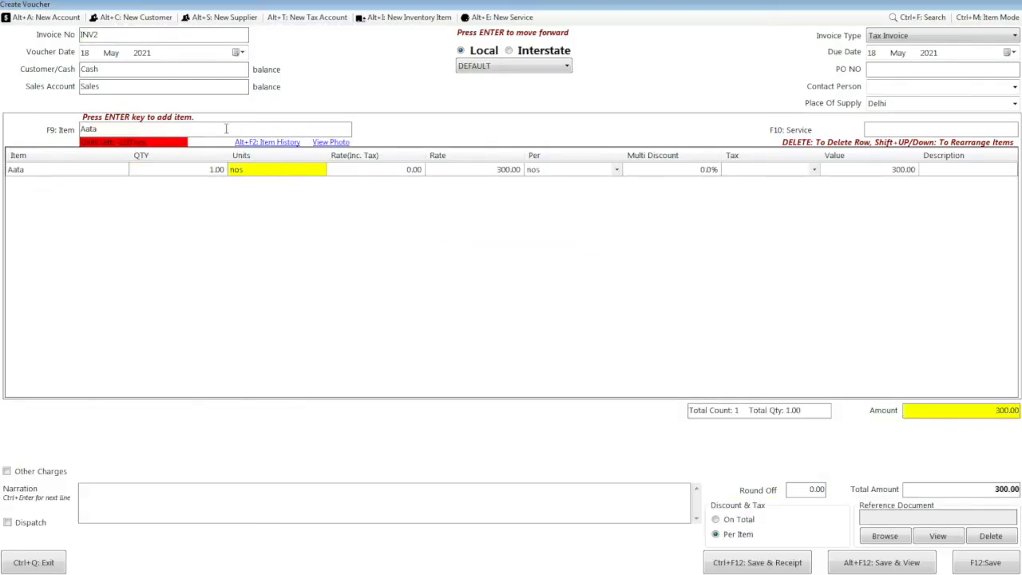
{"action": "key", "text": "Return"}
{"action": "key", "text": "Return"}
{"action": "type", "text": "500"}
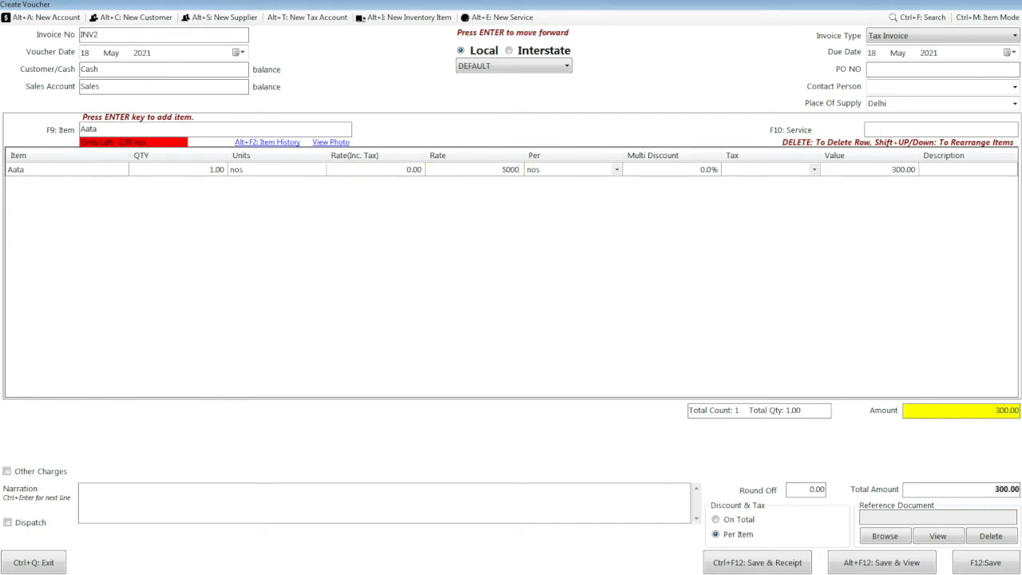
{"action": "key", "text": "Return"}
{"action": "key", "text": "Return"}
{"action": "key", "text": "Return"}
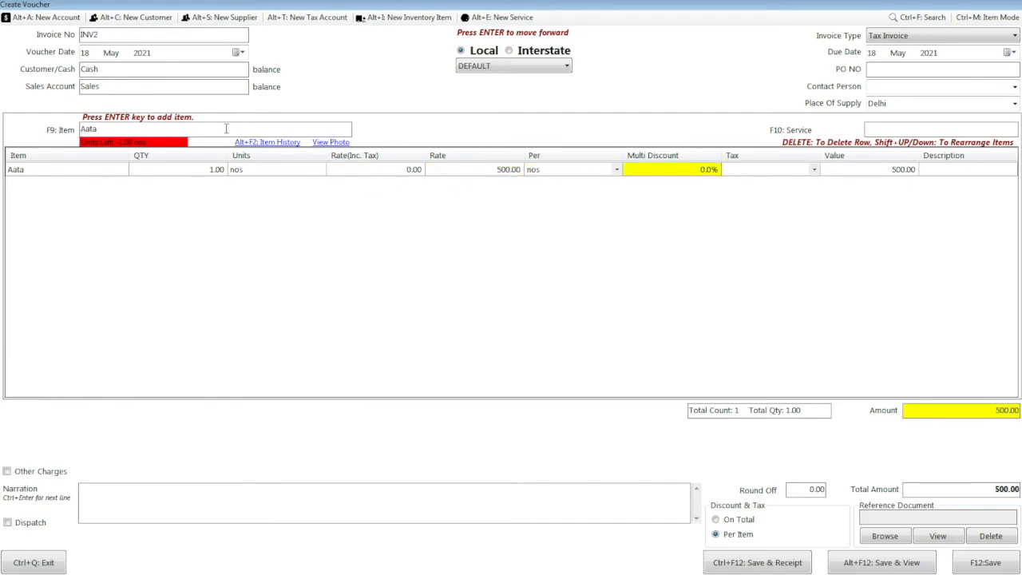
{"action": "key", "text": "Return"}
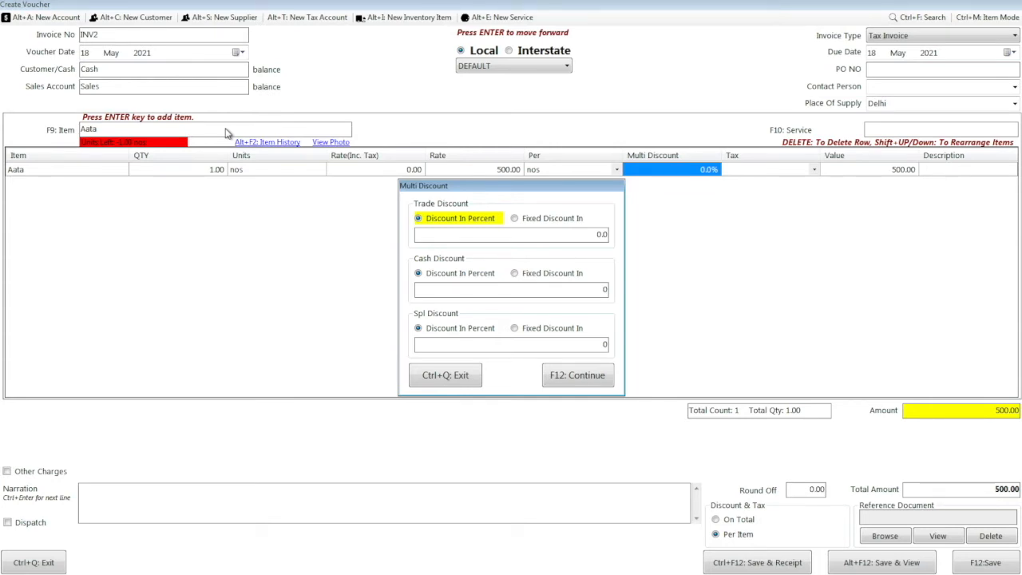
- Give Aata 10% trade, 20% cash and 5% special discounts, reducing its value to 342.00
{"action": "key", "text": "Return"}
{"action": "type", "text": "10"}
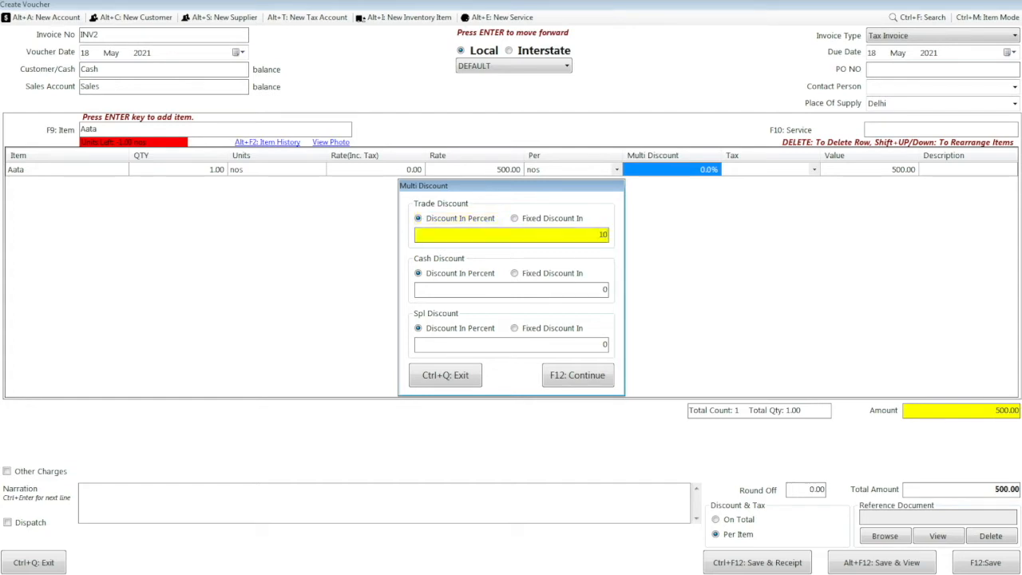
{"action": "key", "text": "Return"}
{"action": "key", "text": "Return"}
{"action": "type", "text": "20"}
{"action": "key", "text": "Return"}
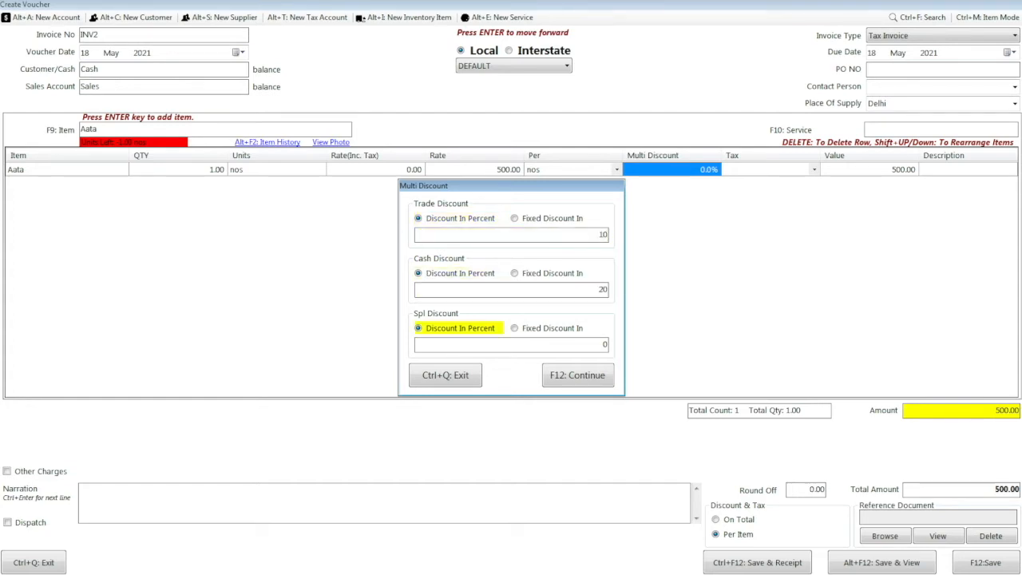
{"action": "key", "text": "Return"}
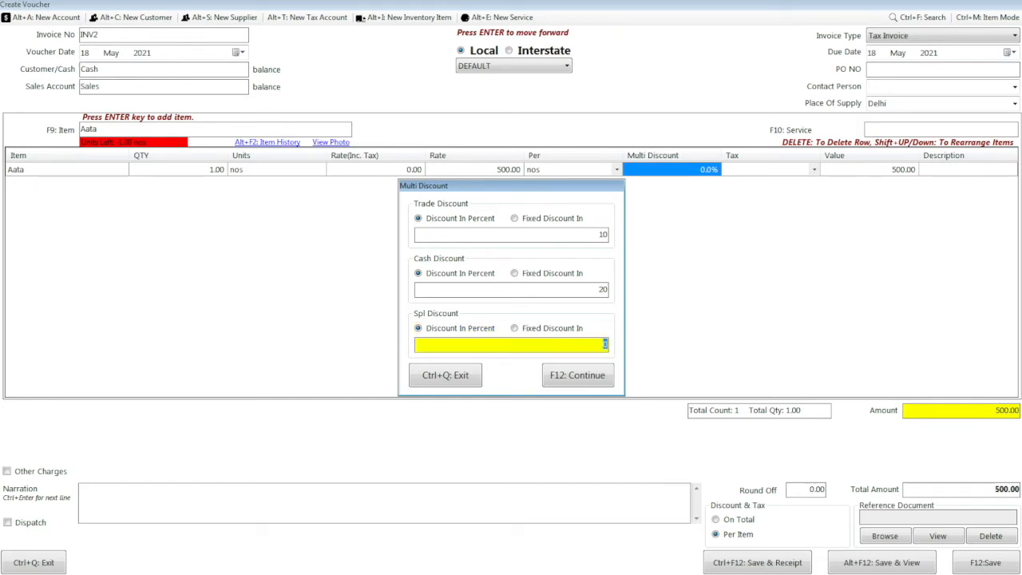
{"action": "type", "text": "5"}
{"action": "key", "text": "Return"}
{"action": "key", "text": "Return"}
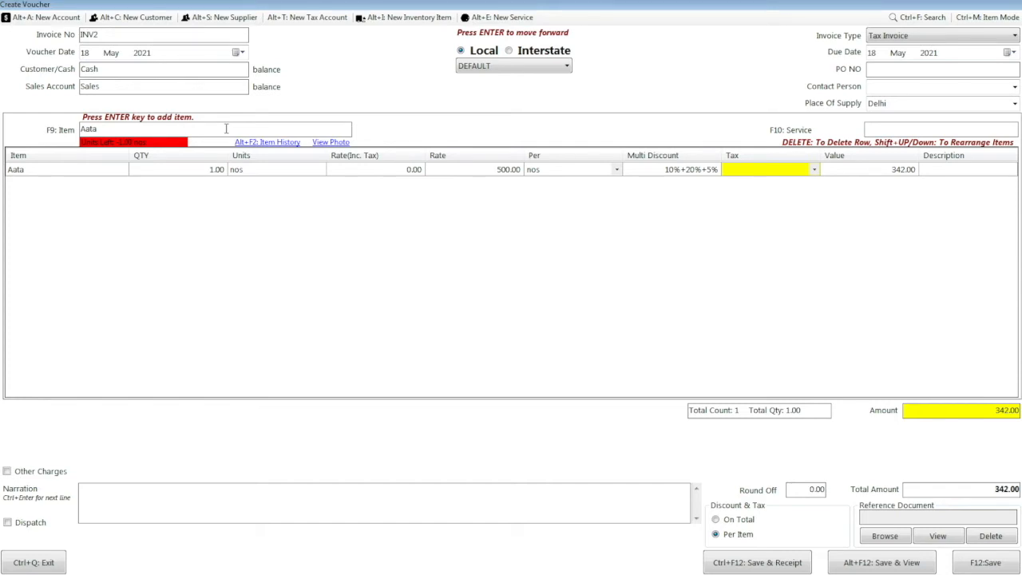
{"action": "key", "text": "Return"}
{"action": "key", "text": "Return"}
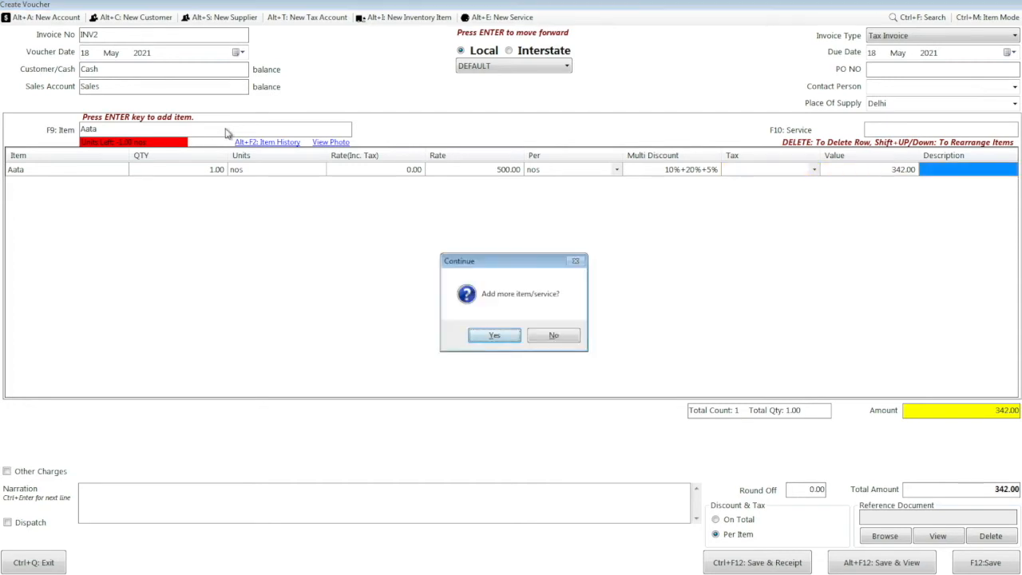
- Add a Maida line with quantity 1 to invoice INV2 and enter its rate
{"action": "key", "text": "Return"}
{"action": "type", "text": "mai"}
{"action": "key", "text": "Return"}
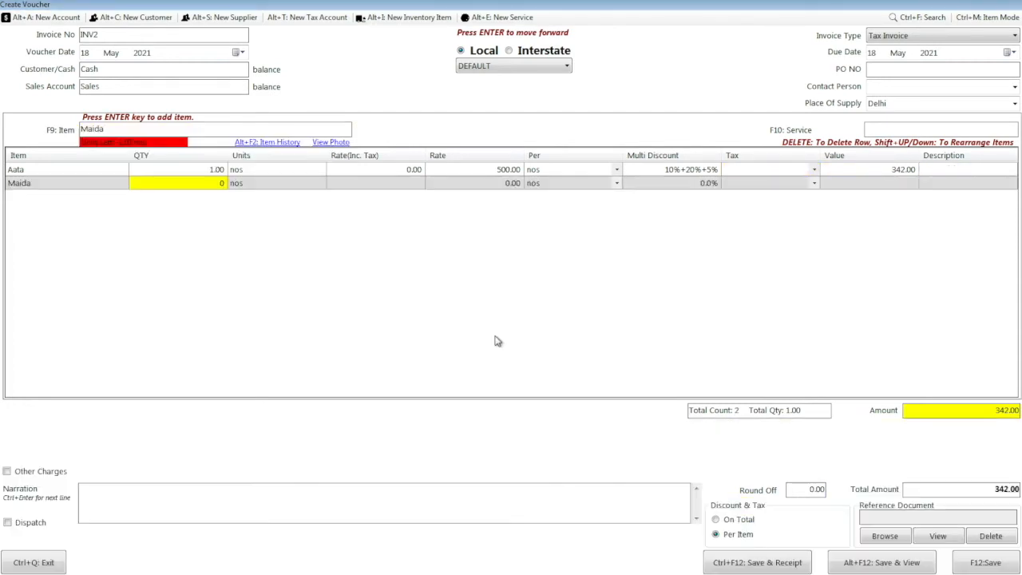
{"action": "type", "text": "1"}
{"action": "key", "text": "Return"}
- Give Maida a 10% trade discount, a fixed cash discount of 20 and special discount 5
{"action": "key", "text": "Return"}
{"action": "key", "text": "Return"}
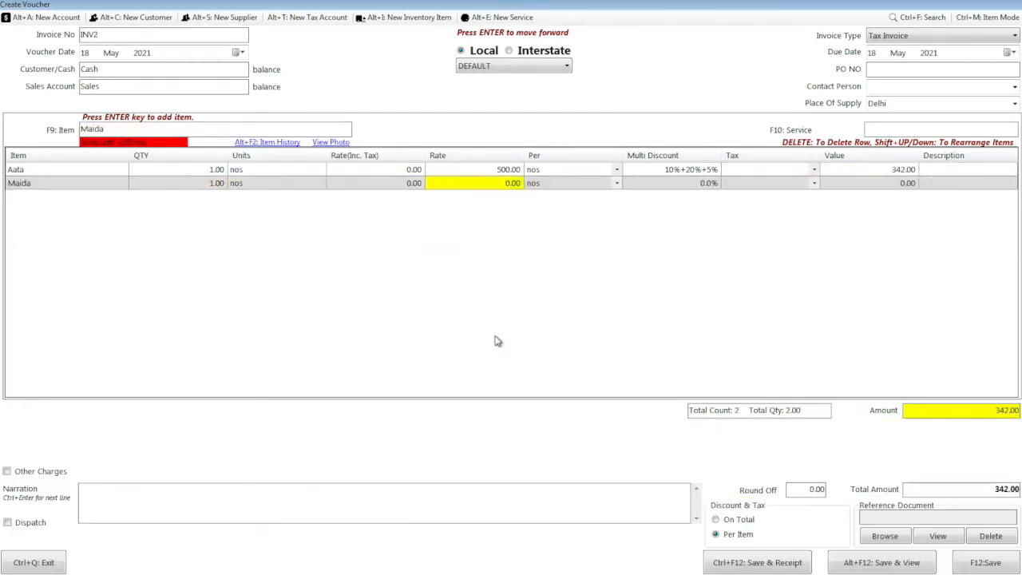
{"action": "type", "text": "1000"}
{"action": "key", "text": "Return"}
{"action": "key", "text": "Return"}
{"action": "key", "text": "Return"}
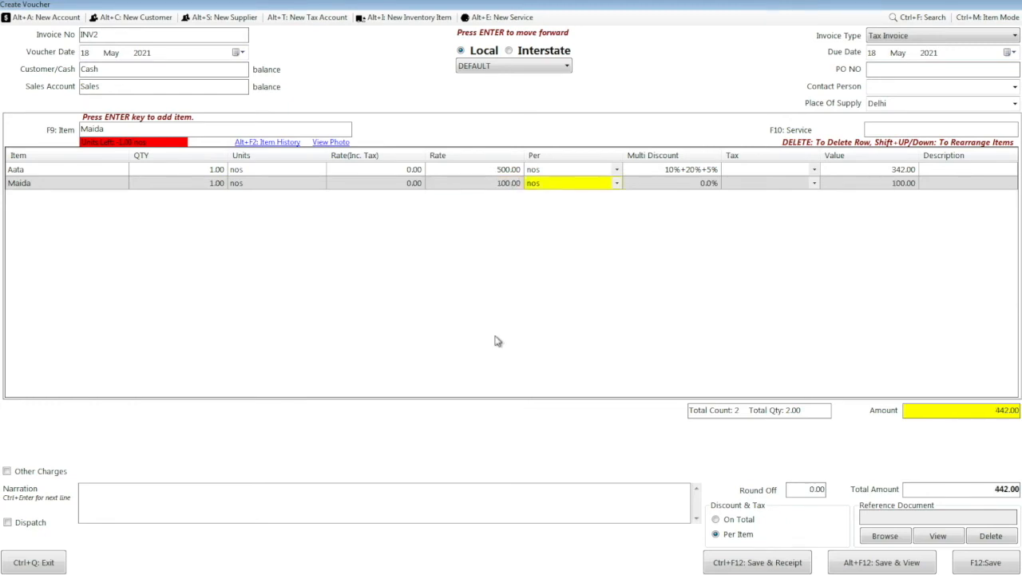
{"action": "key", "text": "Return"}
{"action": "type", "text": "10"}
{"action": "key", "text": "Return"}
{"action": "key", "text": "Right"}
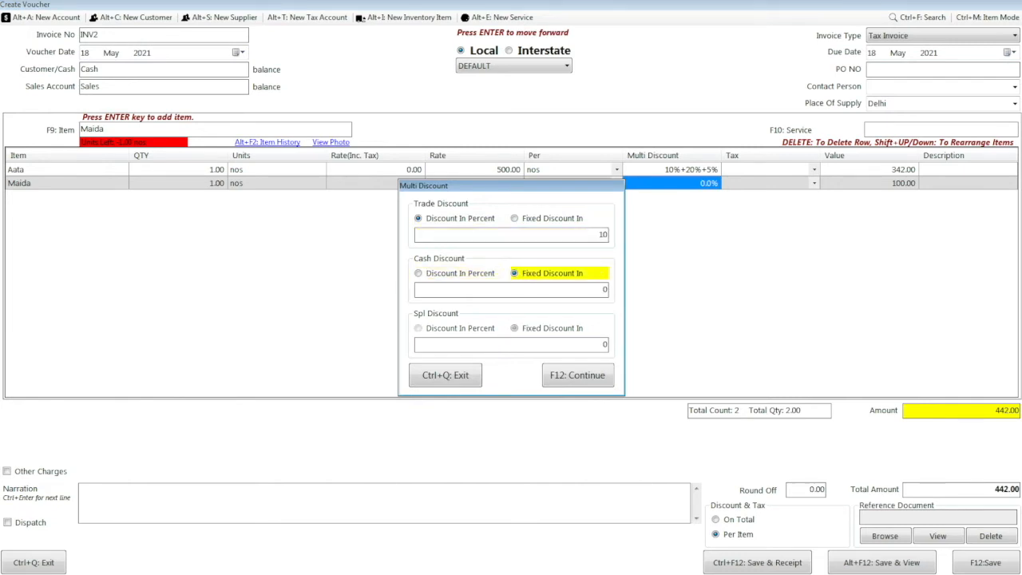
{"action": "key", "text": "Return"}
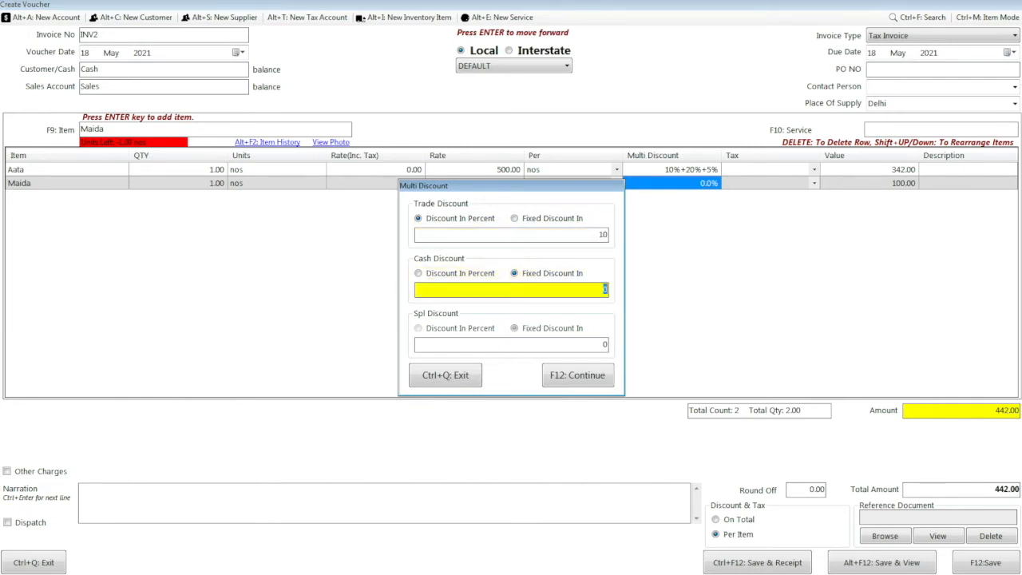
{"action": "type", "text": "20"}
{"action": "key", "text": "Return"}
{"action": "type", "text": "5"}
{"action": "key", "text": "Return"}
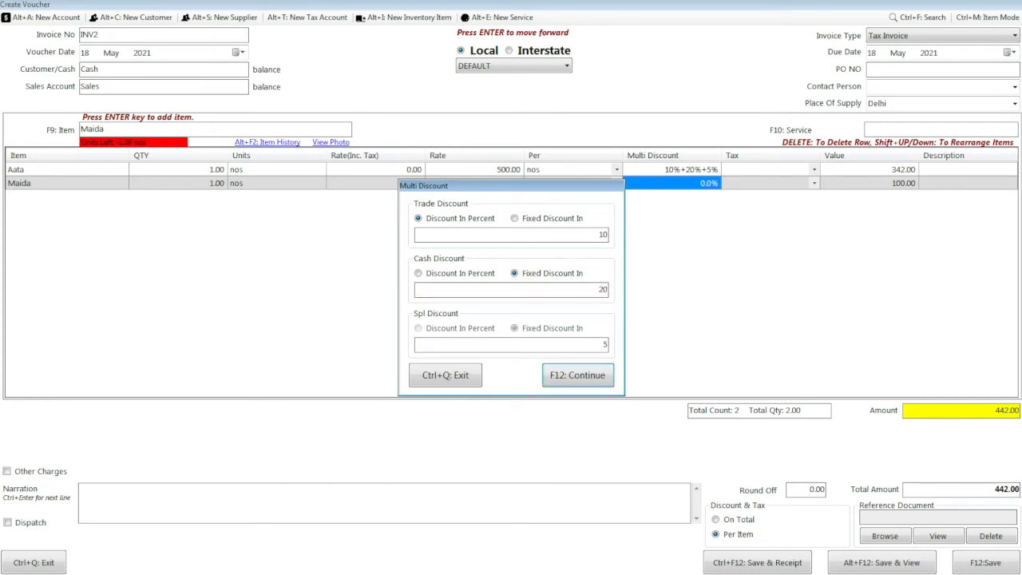
{"action": "key", "text": "Return"}
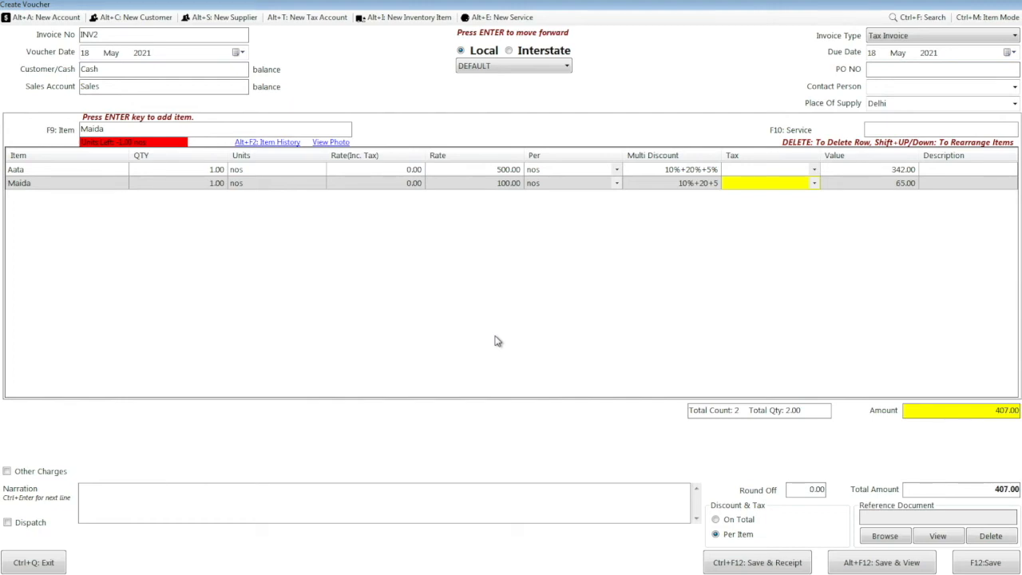
- Save INV2 and review its Tax Invoice with separate Trade, Cash and Spl columns, total INR 407.00
{"action": "left_click", "coordinate": [868, 566]}
{"action": "key", "text": "Return"}
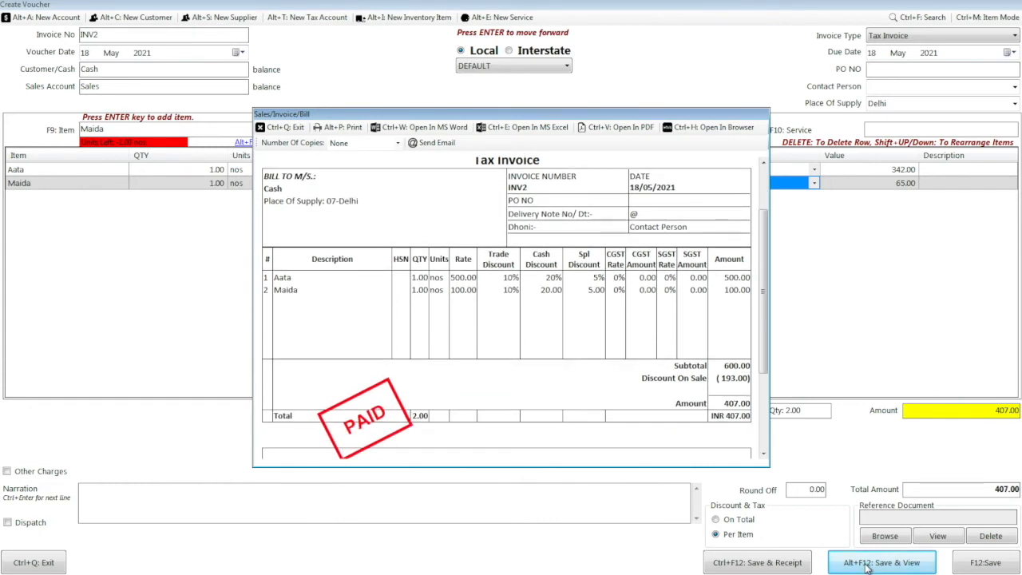
{"action": "left_click_drag", "start_coordinate": [490, 260], "coordinate": [509, 295]}
{"action": "left_click", "coordinate": [509, 296]}
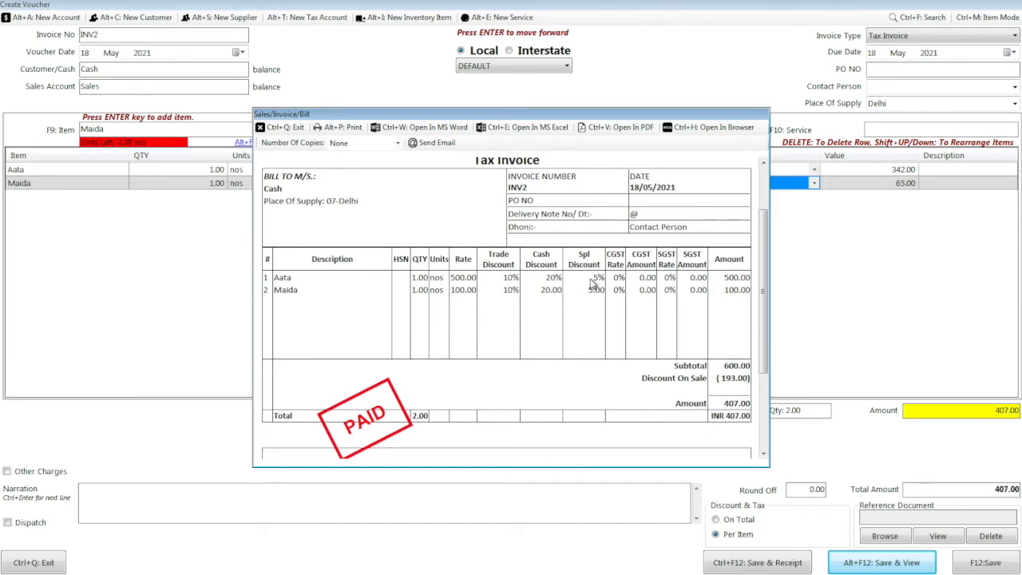
- Turn on Display Multiple Discount In Single Column in the Item Table template and save
{"action": "left_click", "coordinate": [286, 129]}
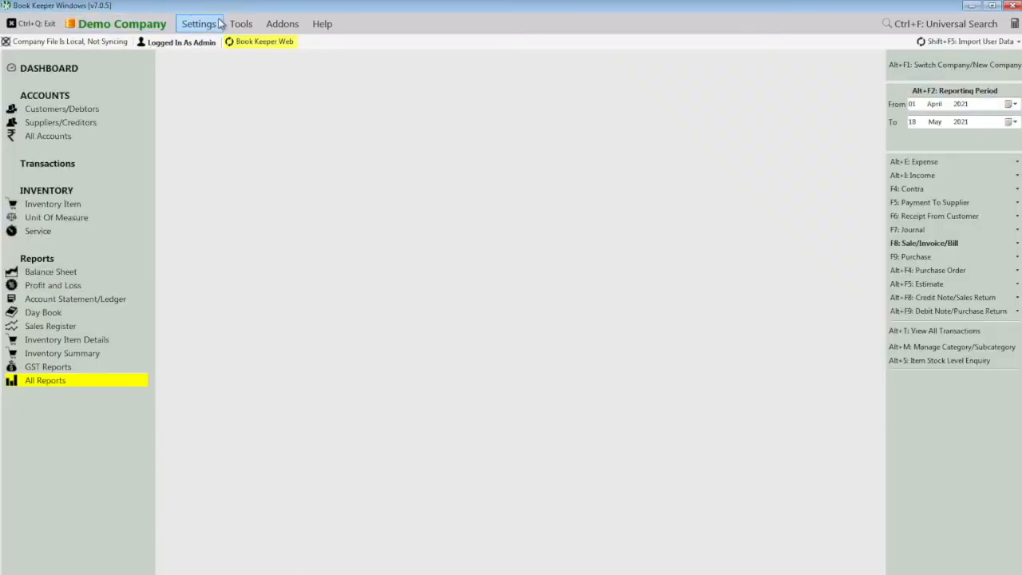
{"action": "left_click", "coordinate": [205, 26]}
{"action": "left_click", "coordinate": [232, 101]}
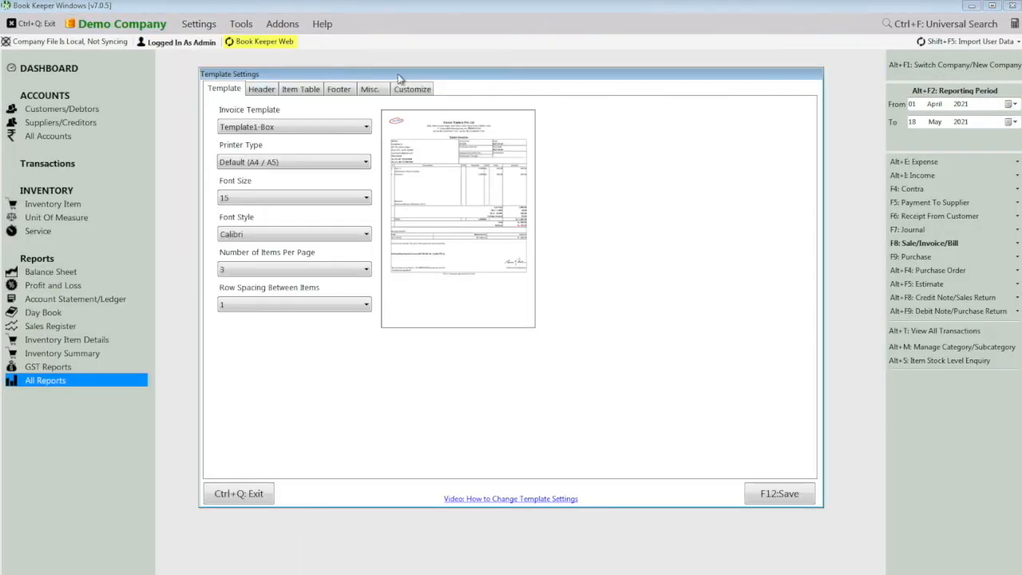
{"action": "left_click", "coordinate": [313, 91]}
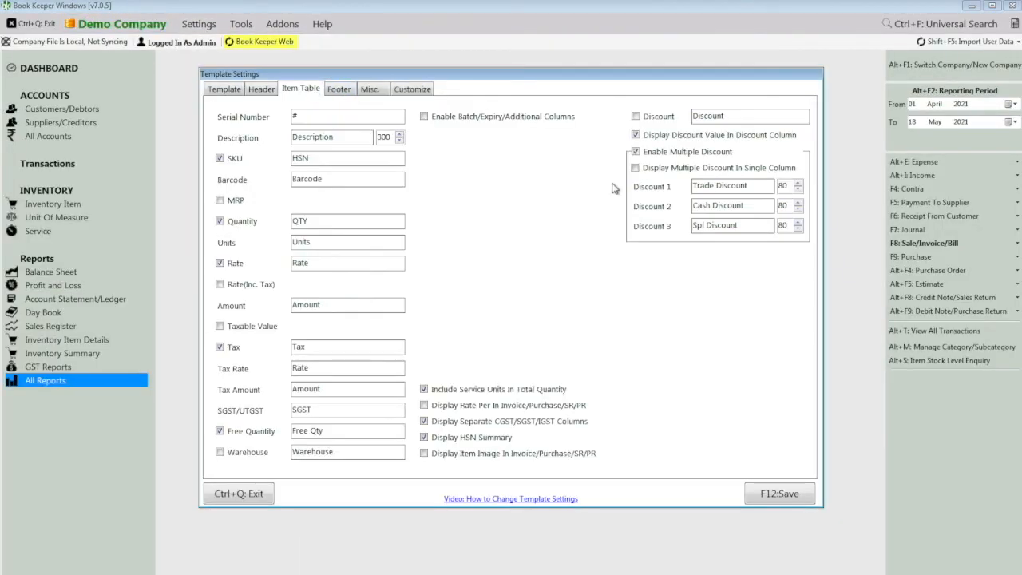
{"action": "left_click", "coordinate": [655, 171]}
{"action": "left_click", "coordinate": [756, 494]}
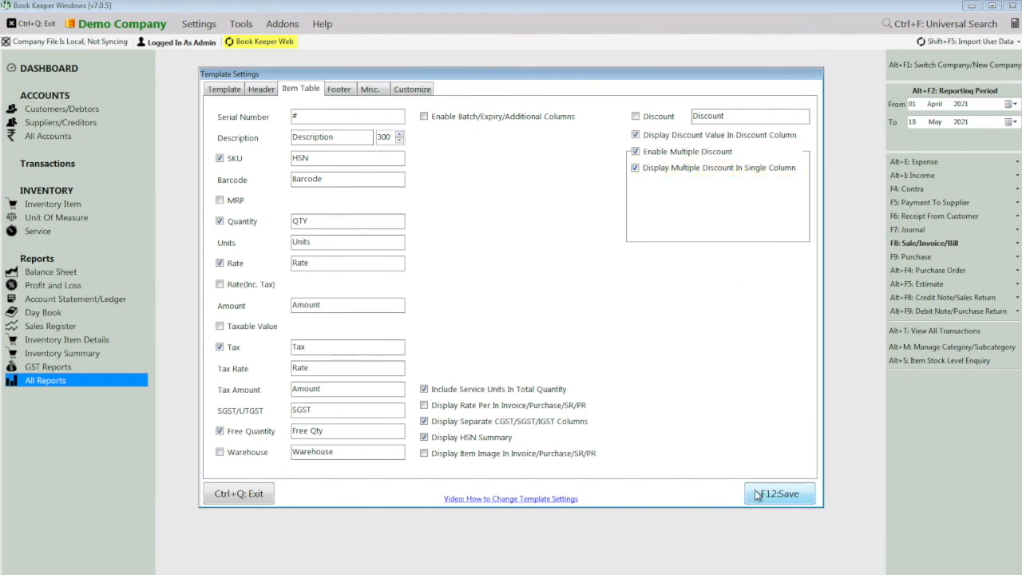
- Reopen INV2 from the sales list and check Aata's combined discount figures
{"action": "left_click", "coordinate": [916, 245]}
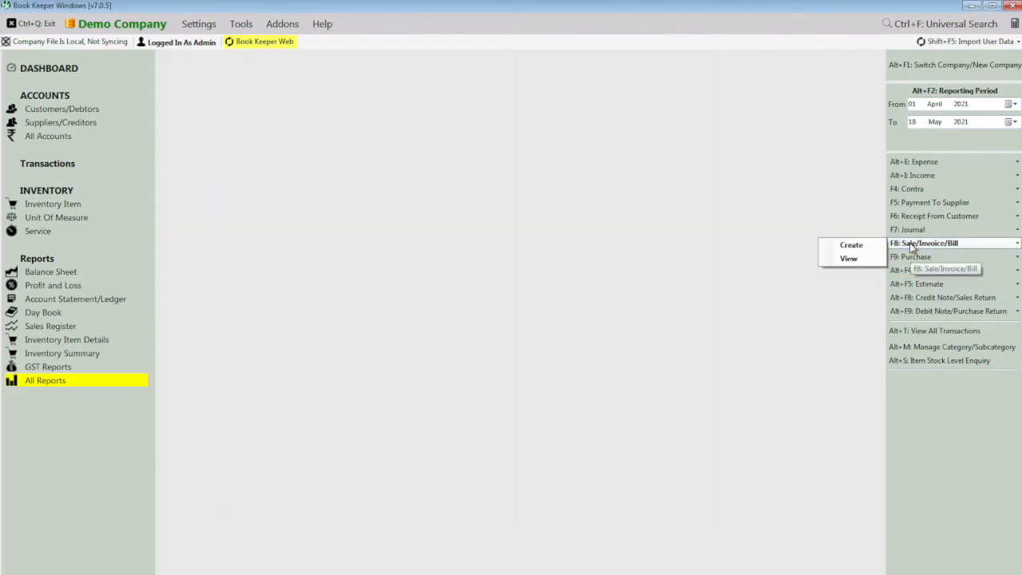
{"action": "left_click", "coordinate": [869, 262]}
{"action": "key", "text": "Return"}
{"action": "key", "text": "Up"}
{"action": "key", "text": "Return"}
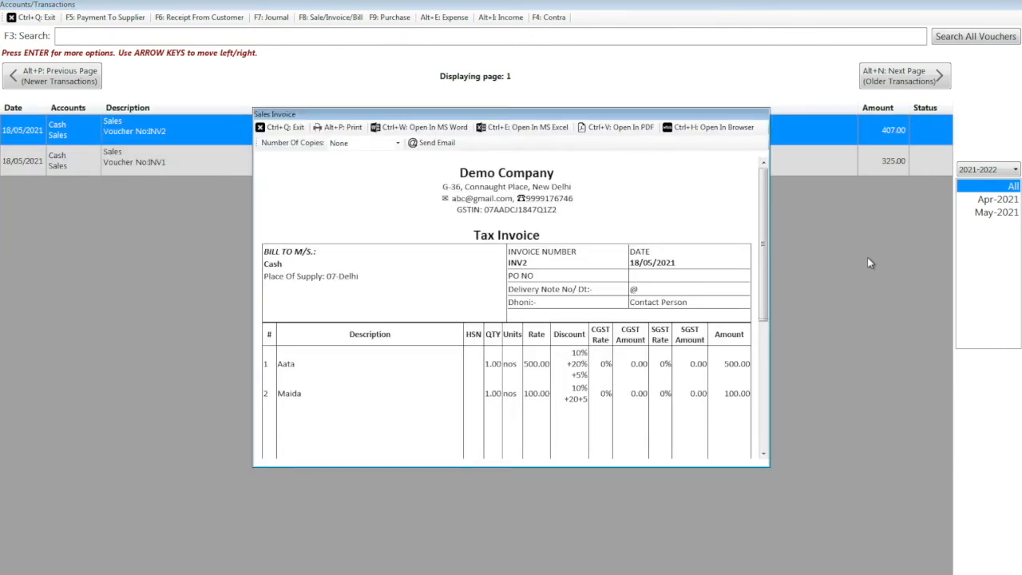
{"action": "scroll", "coordinate": [867, 257], "scroll_direction": "down", "scroll_amount": 1}
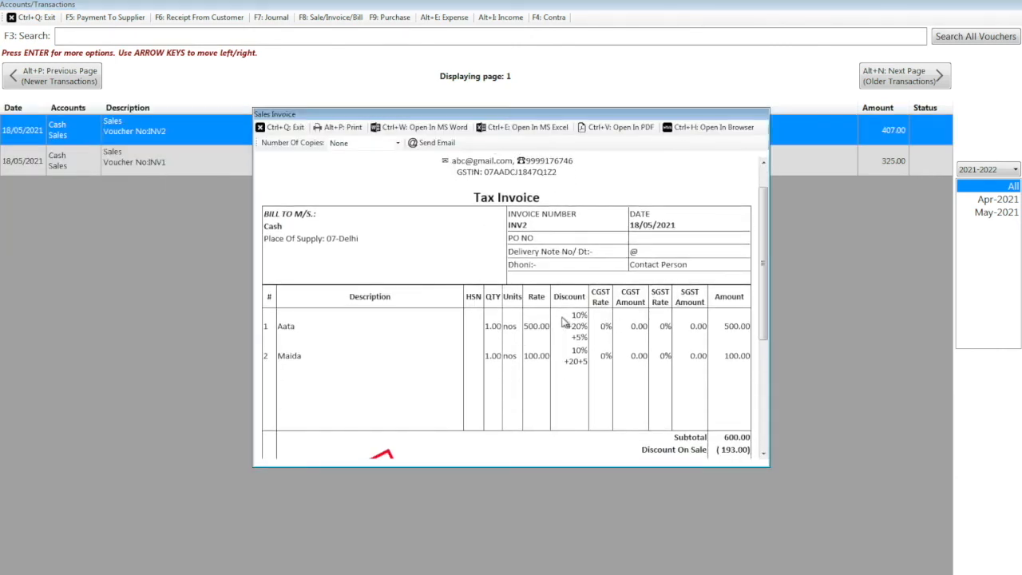
{"action": "left_click_drag", "start_coordinate": [569, 316], "coordinate": [580, 366]}
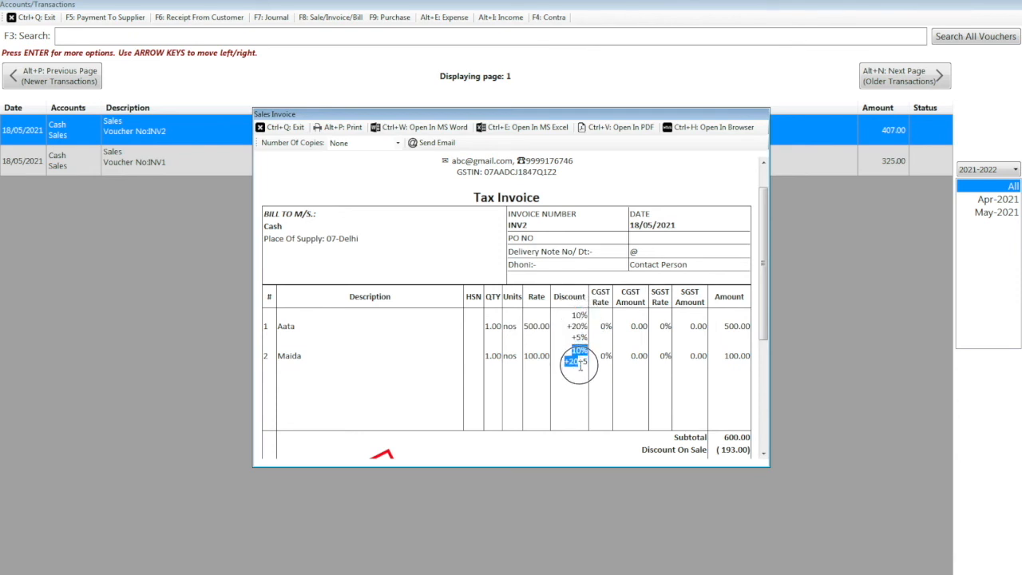
{"action": "left_click", "coordinate": [297, 129]}
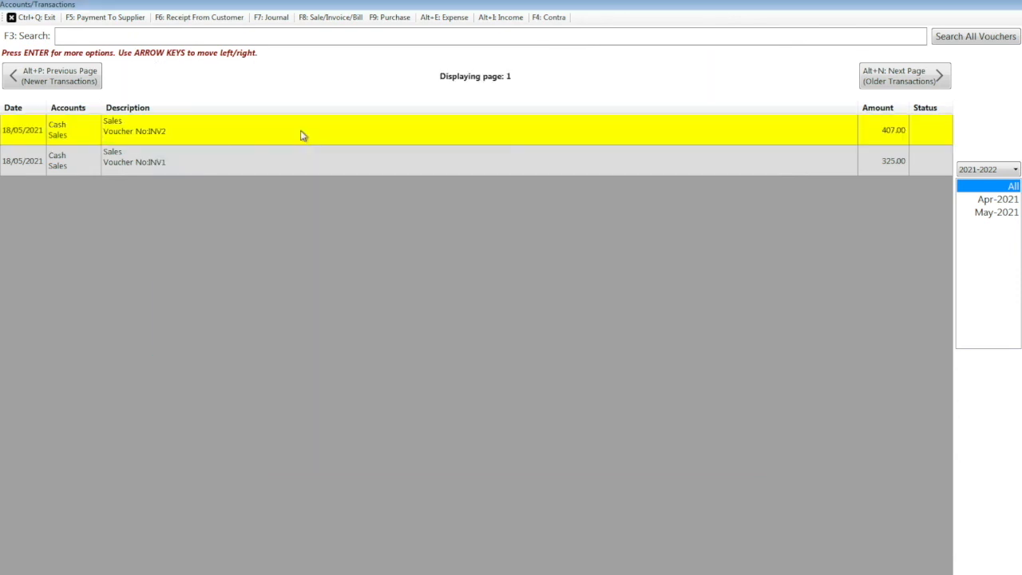
- Untick the single-column discount option so Trade, Cash and Spl columns return, and save
{"action": "left_click", "coordinate": [33, 16]}
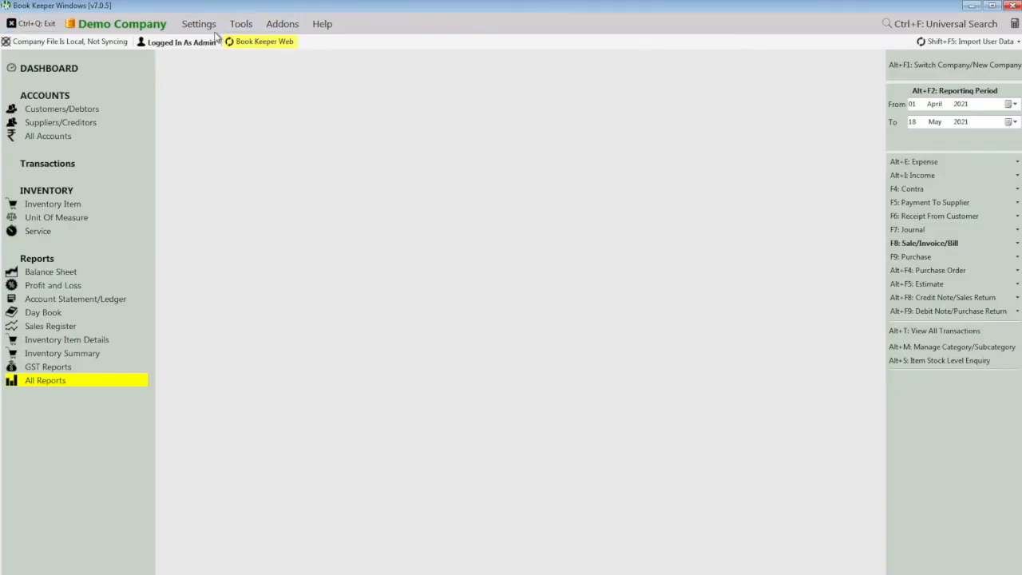
{"action": "left_click", "coordinate": [209, 26]}
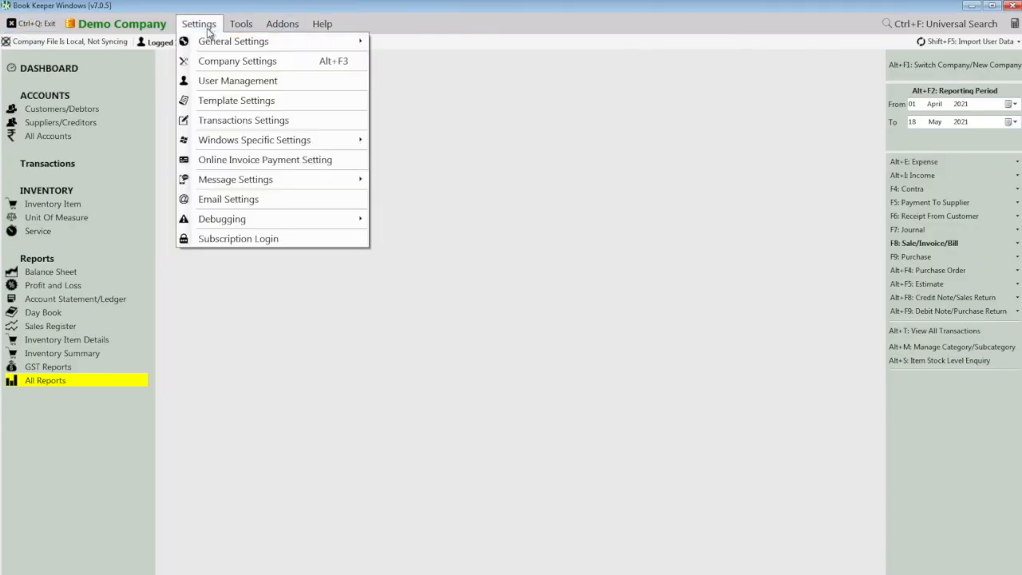
{"action": "left_click", "coordinate": [251, 101]}
{"action": "left_click", "coordinate": [310, 90]}
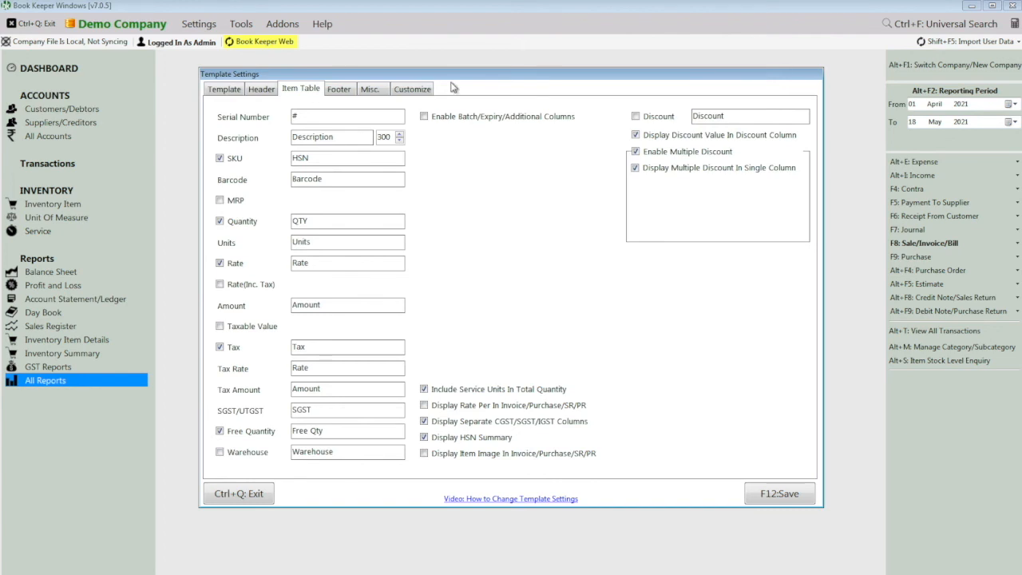
{"action": "left_click", "coordinate": [728, 169]}
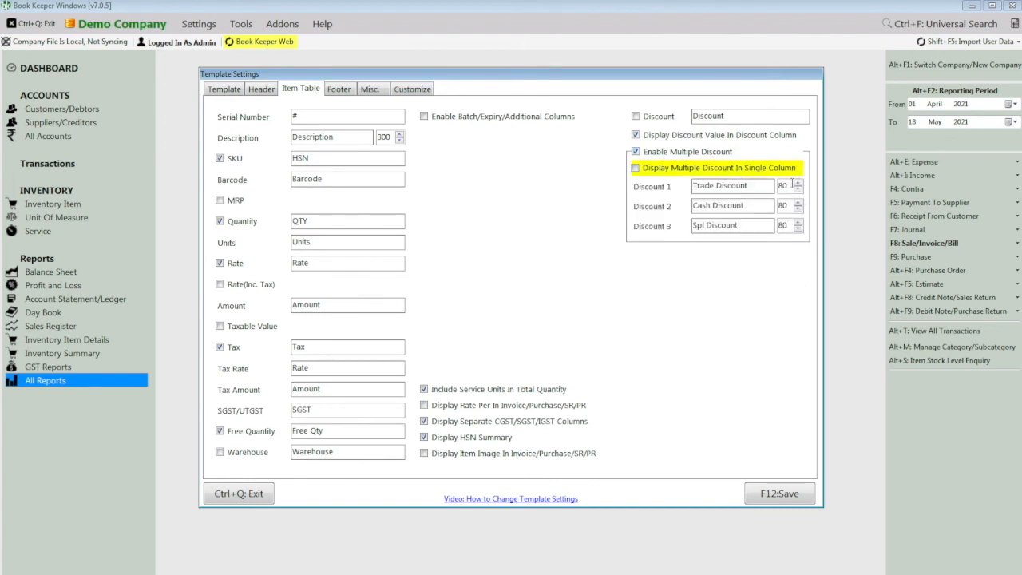
{"action": "left_click", "coordinate": [789, 186]}
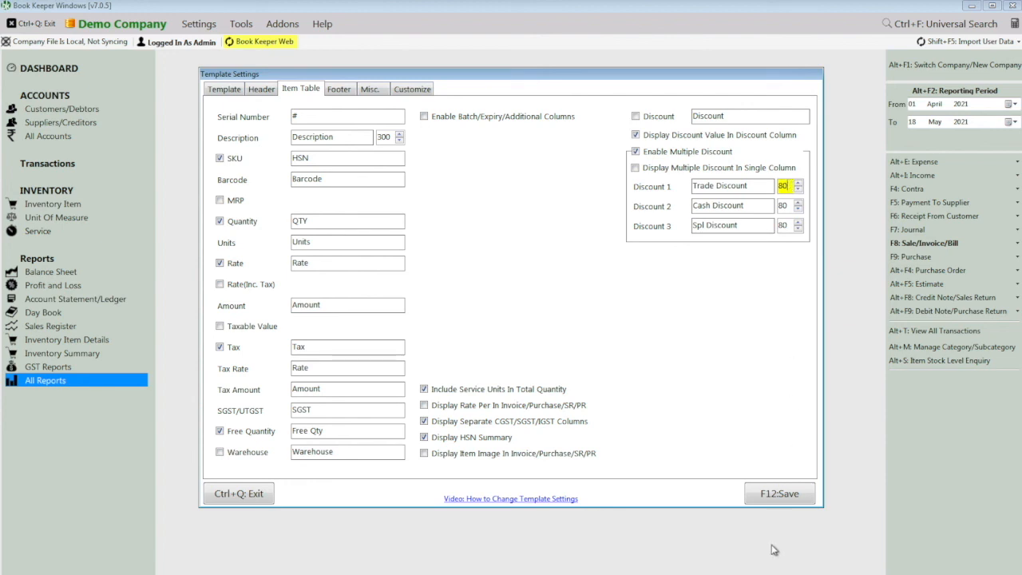
{"action": "left_click", "coordinate": [773, 495]}
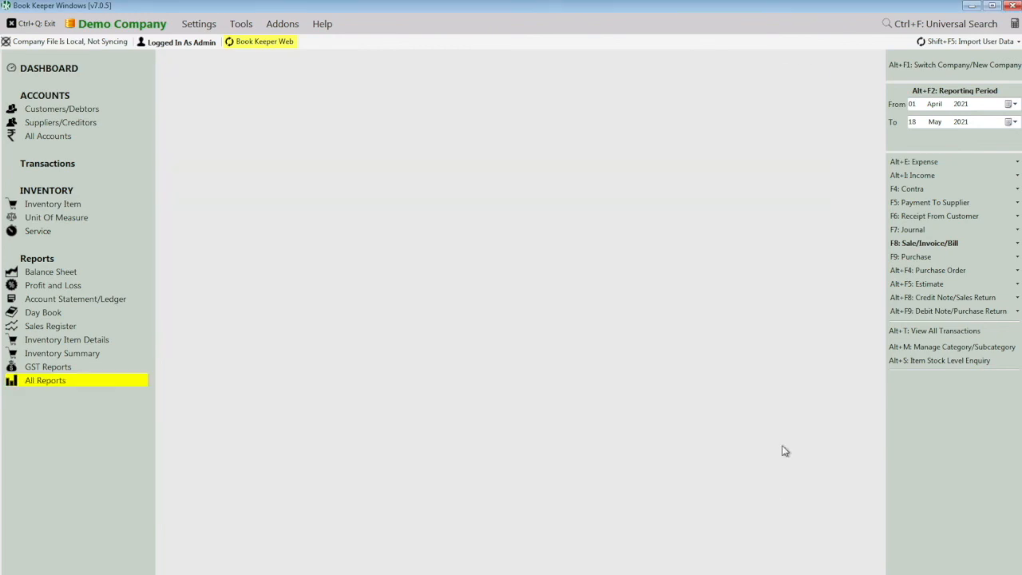
- Create new sales invoice INV3 and start typing the item name 'ite'
{"action": "left_click", "coordinate": [910, 244]}
{"action": "left_click", "coordinate": [863, 250]}
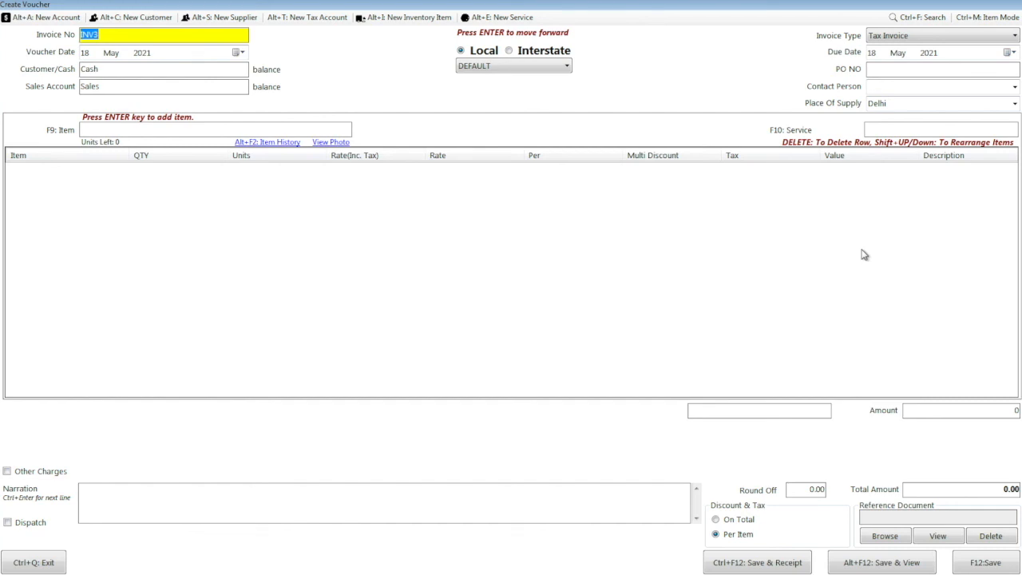
{"action": "left_click", "coordinate": [106, 130]}
{"action": "type", "text": "ite"}
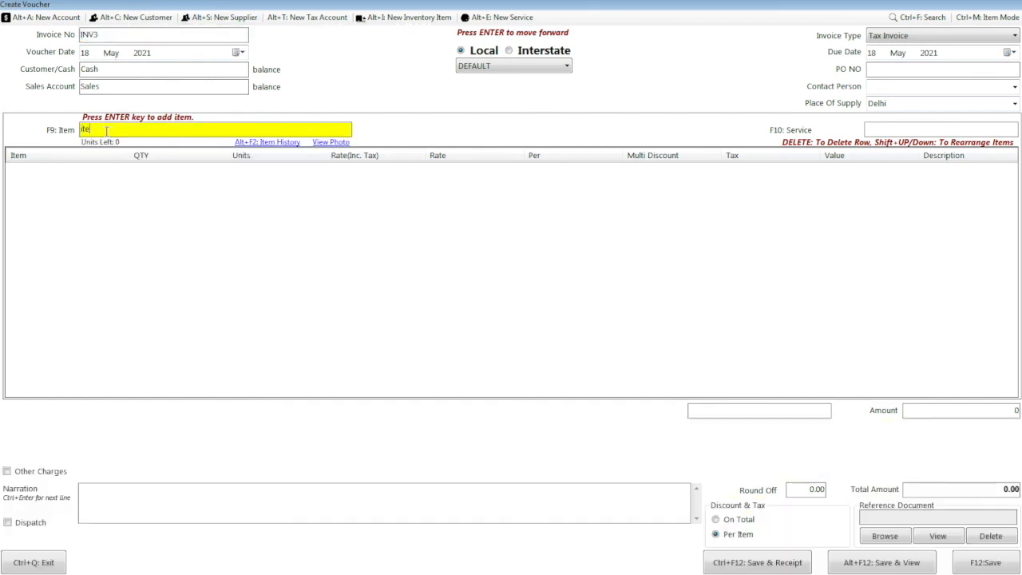